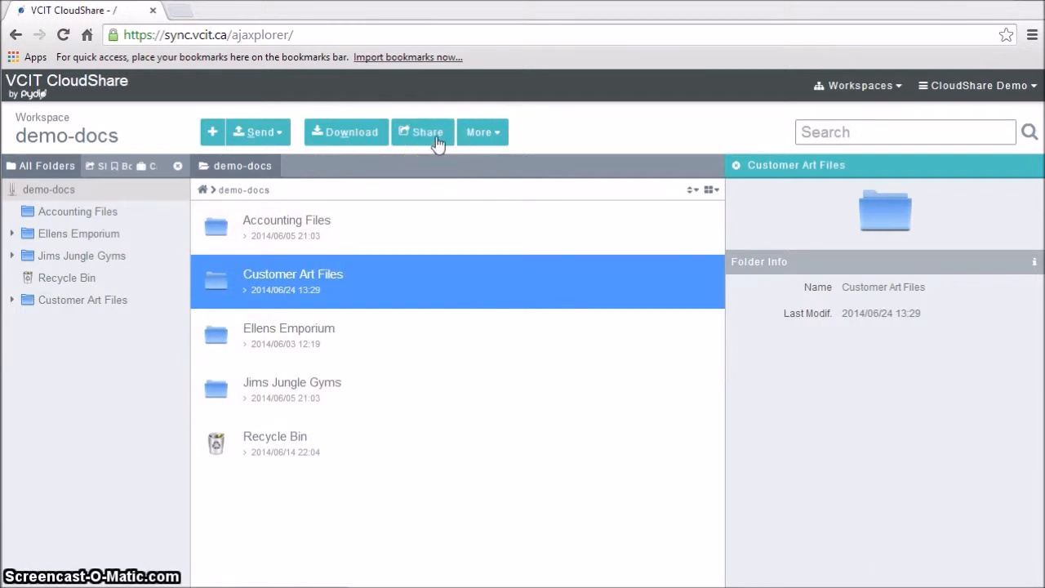
{"action": "left_click", "coordinate": [438, 143]}
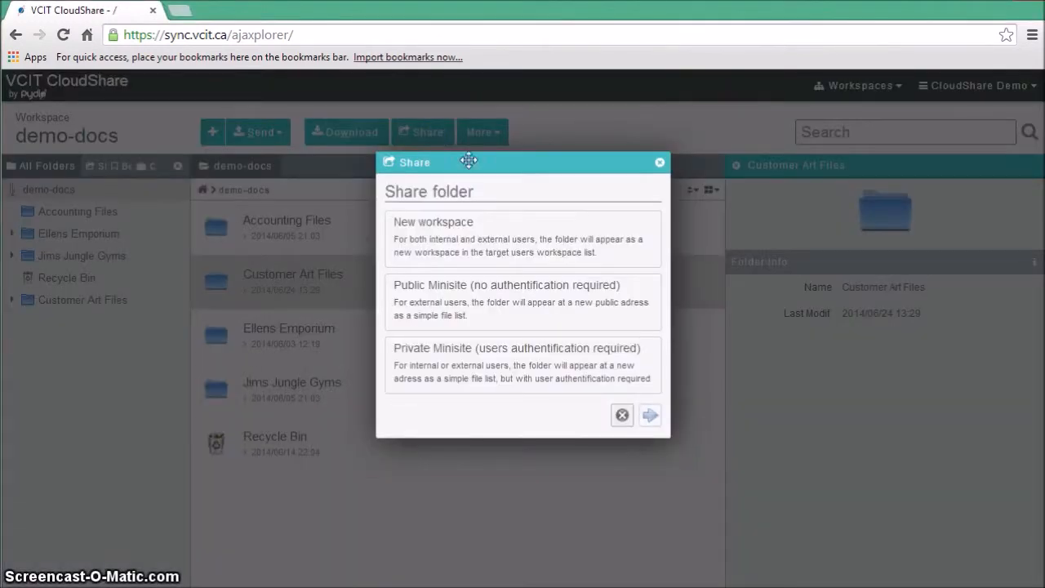
{"action": "left_click", "coordinate": [479, 286]}
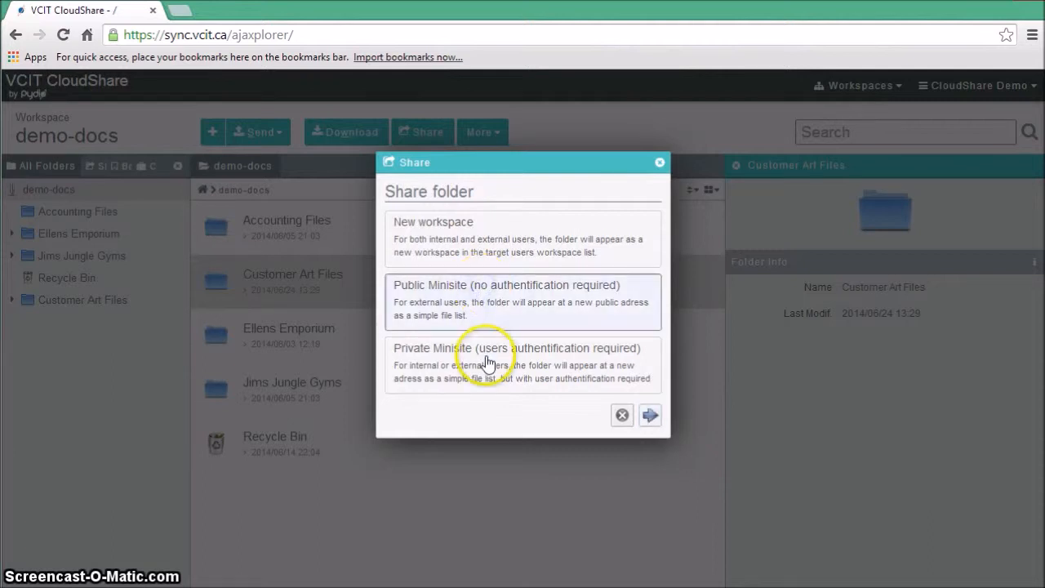
{"action": "left_click", "coordinate": [563, 390]}
{"action": "left_click", "coordinate": [623, 415]}
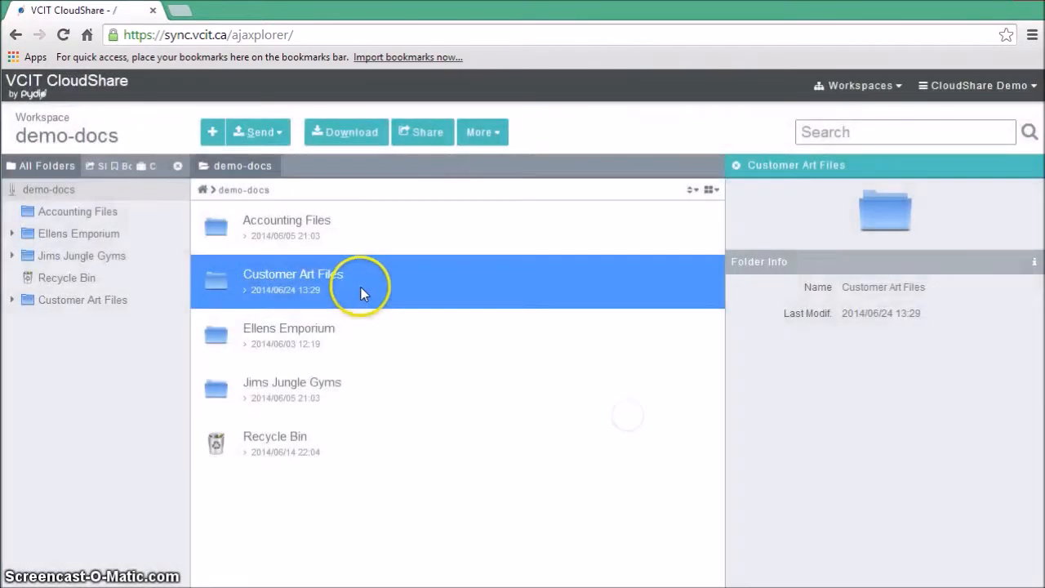
{"action": "right_click", "coordinate": [361, 288]}
{"action": "left_click", "coordinate": [412, 462]}
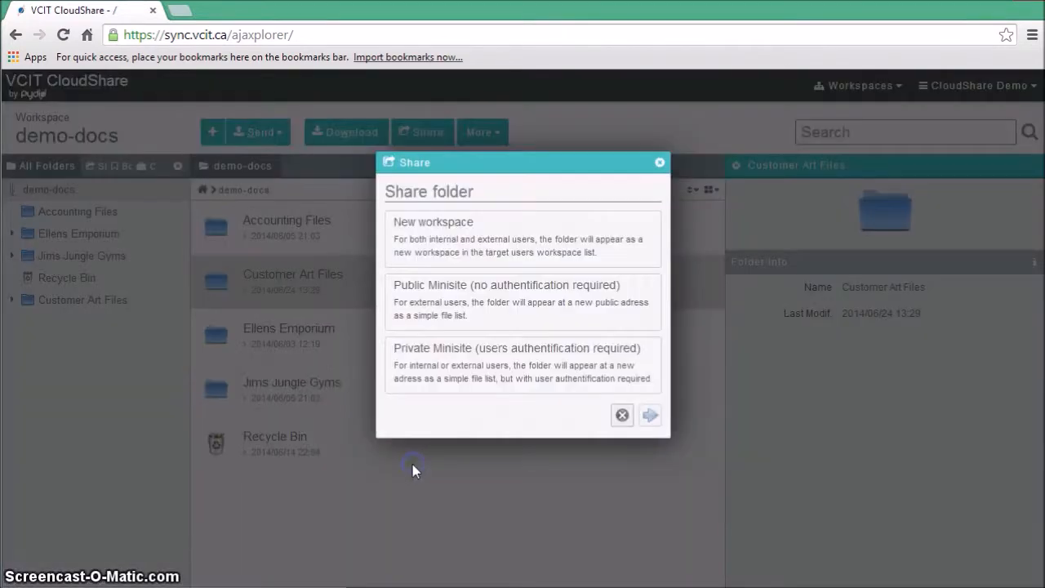
{"action": "left_click", "coordinate": [484, 305]}
{"action": "left_click", "coordinate": [459, 369]}
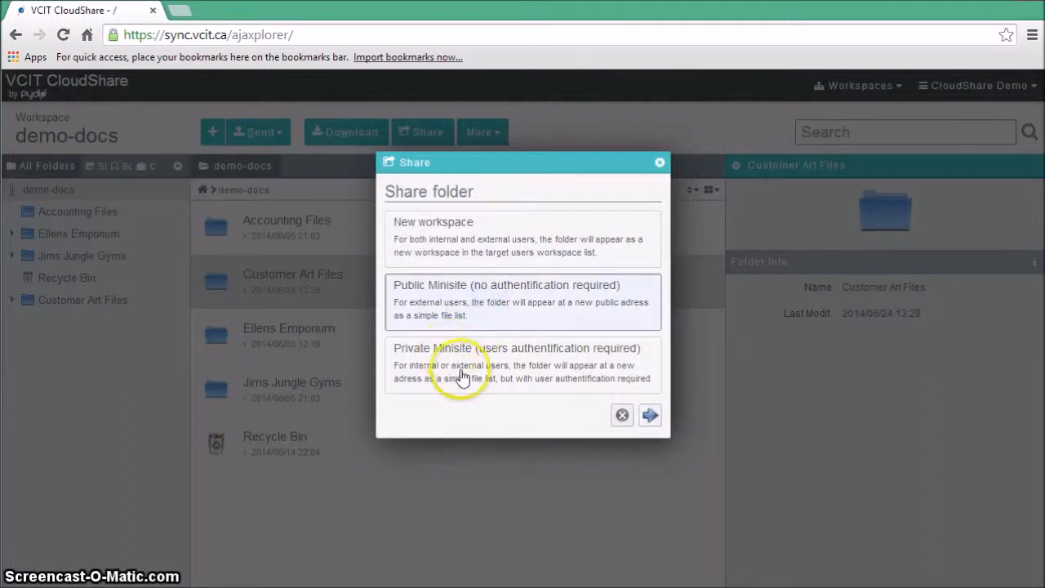
{"action": "left_click", "coordinate": [470, 317]}
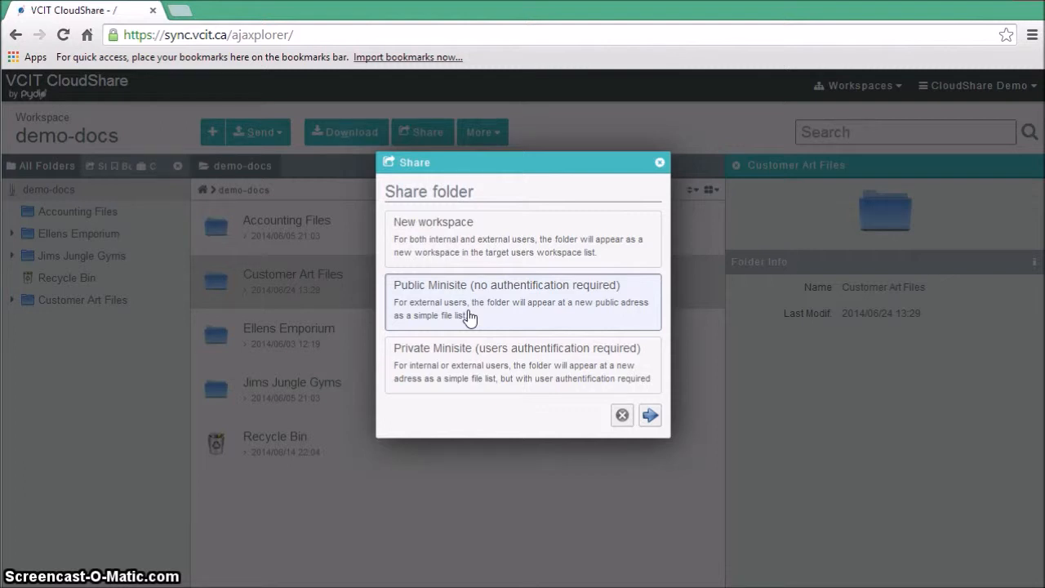
{"action": "left_click", "coordinate": [660, 162]}
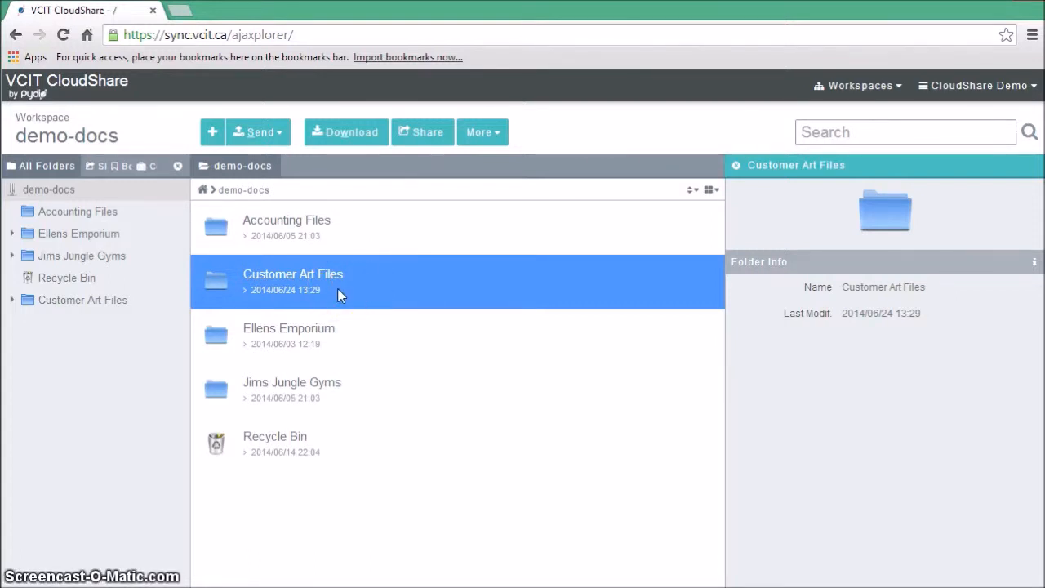
- Start sharing the Customer Art Files folder as a public minisite with the description "Customer Art Files"
{"action": "left_click", "coordinate": [426, 141]}
{"action": "left_click", "coordinate": [446, 290]}
{"action": "left_click", "coordinate": [651, 418]}
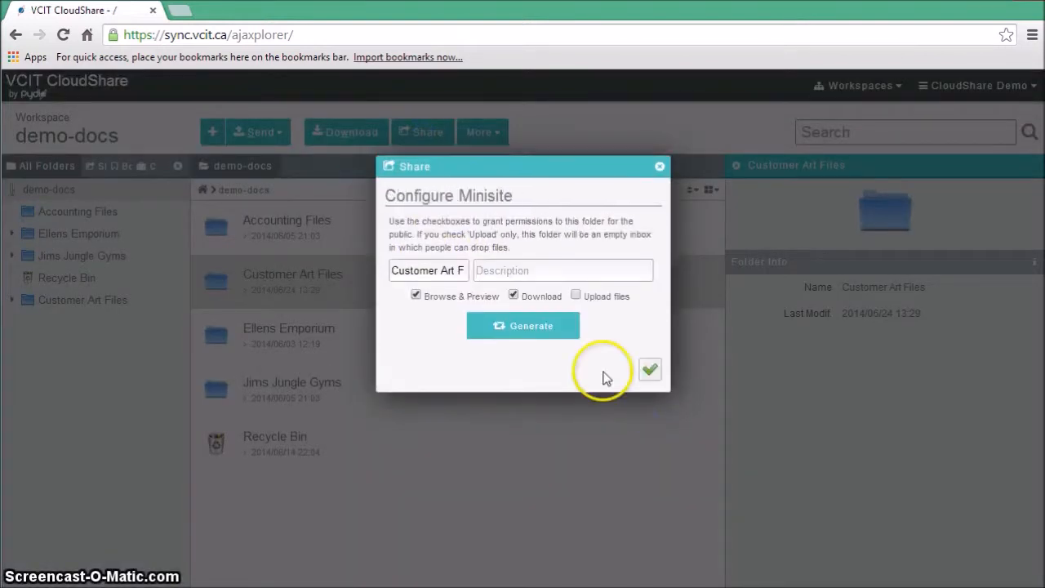
{"action": "left_click", "coordinate": [554, 284]}
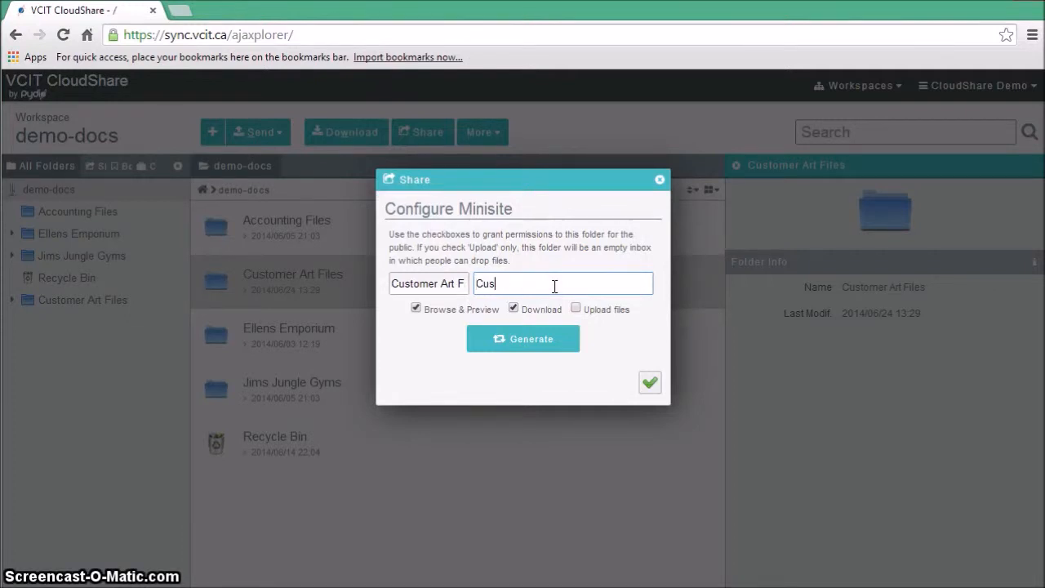
{"action": "type", "text": "Customer Art Files"}
- Allow only Upload files on the Customer Art Files minisite, with Browse & Preview and Download off, and generate its web link
{"action": "left_click", "coordinate": [513, 308]}
{"action": "left_click", "coordinate": [576, 309]}
{"action": "left_click", "coordinate": [416, 308]}
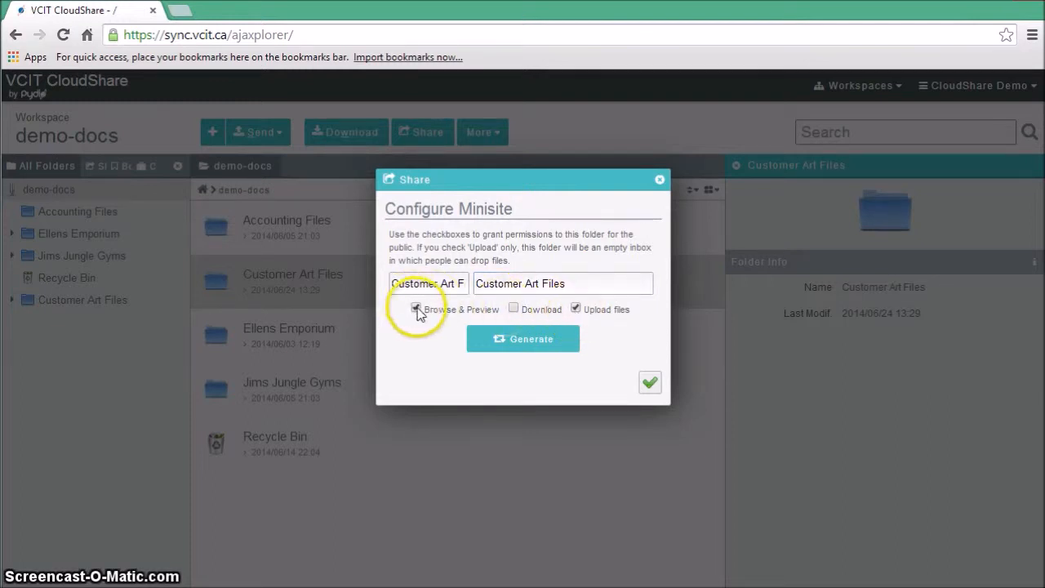
{"action": "left_click", "coordinate": [503, 340]}
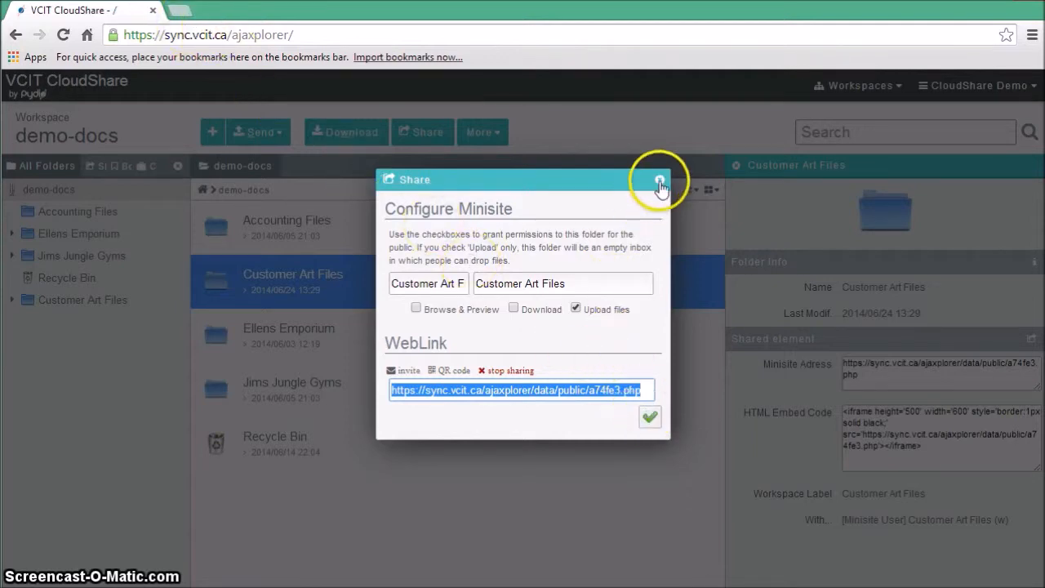
{"action": "left_click", "coordinate": [651, 418]}
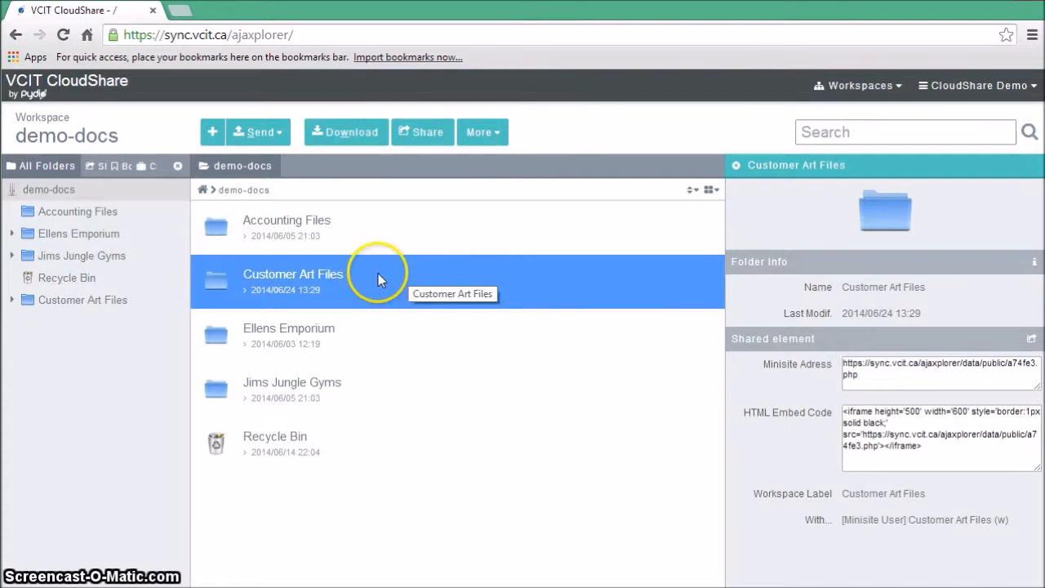
- Share the Ellens Emporium folder as a public minisite with the default Browse & Preview and Download permissions and generate its web link
{"action": "left_click", "coordinate": [311, 334]}
{"action": "left_click", "coordinate": [302, 388]}
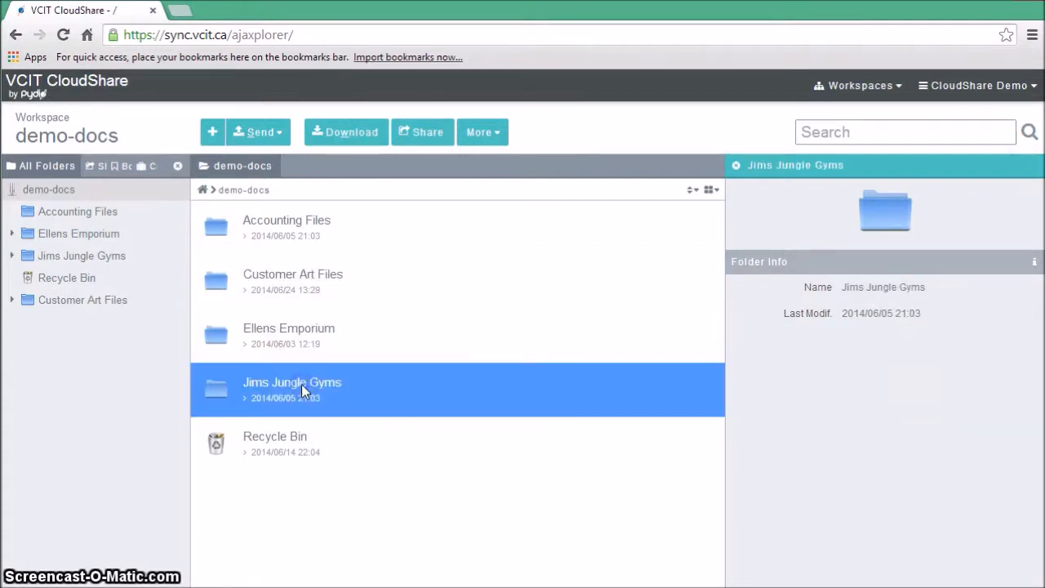
{"action": "left_click", "coordinate": [292, 346]}
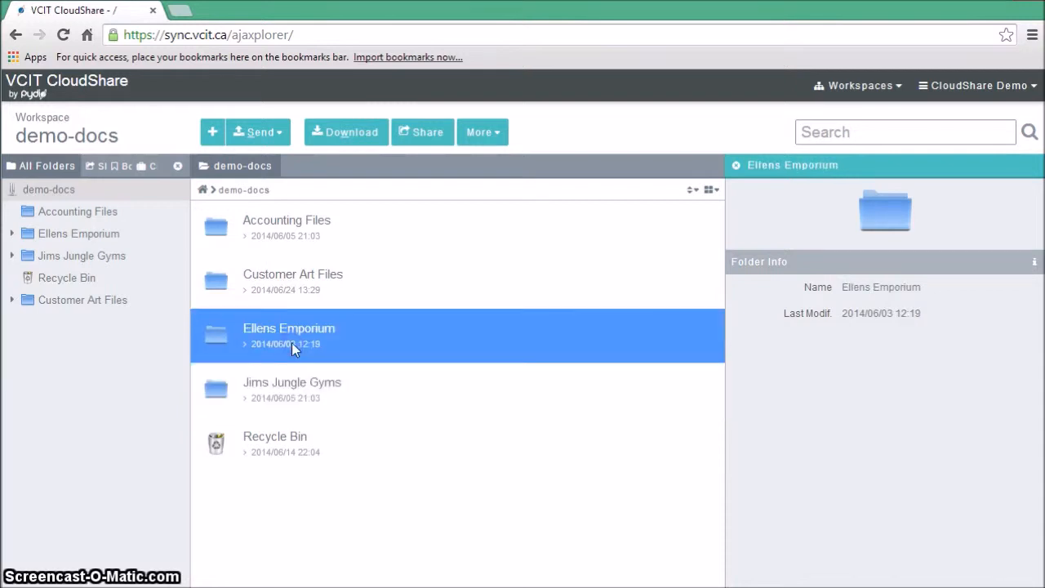
{"action": "left_click", "coordinate": [429, 136]}
{"action": "left_click", "coordinate": [509, 285]}
{"action": "left_click", "coordinate": [651, 415]}
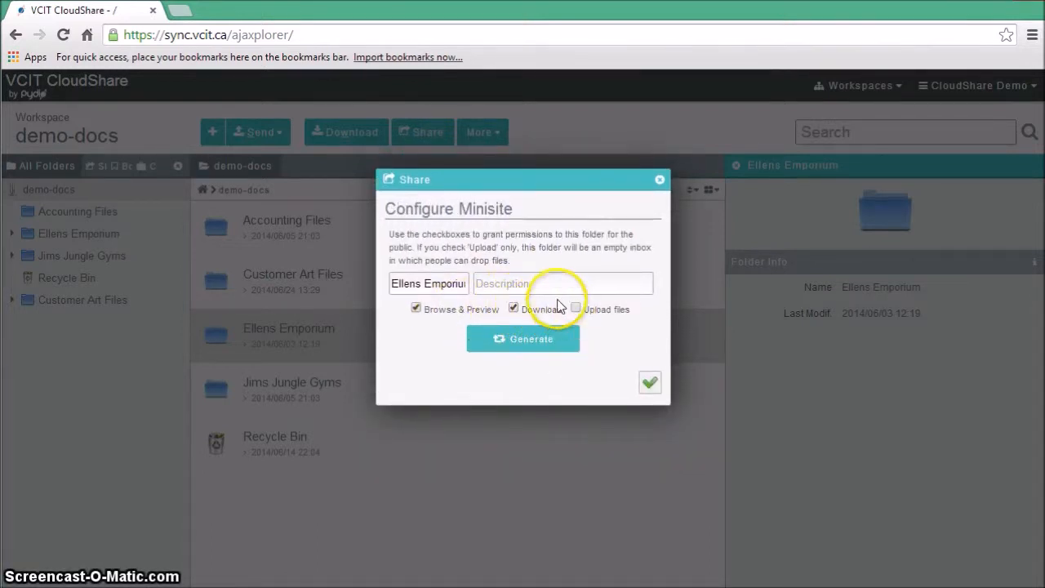
{"action": "left_click", "coordinate": [532, 340]}
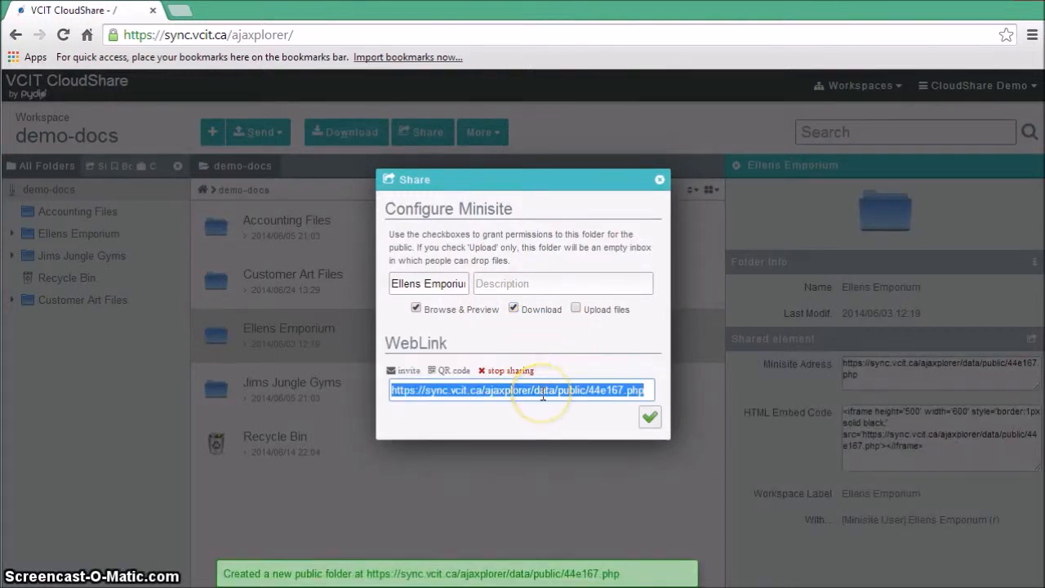
{"action": "left_click", "coordinate": [543, 394]}
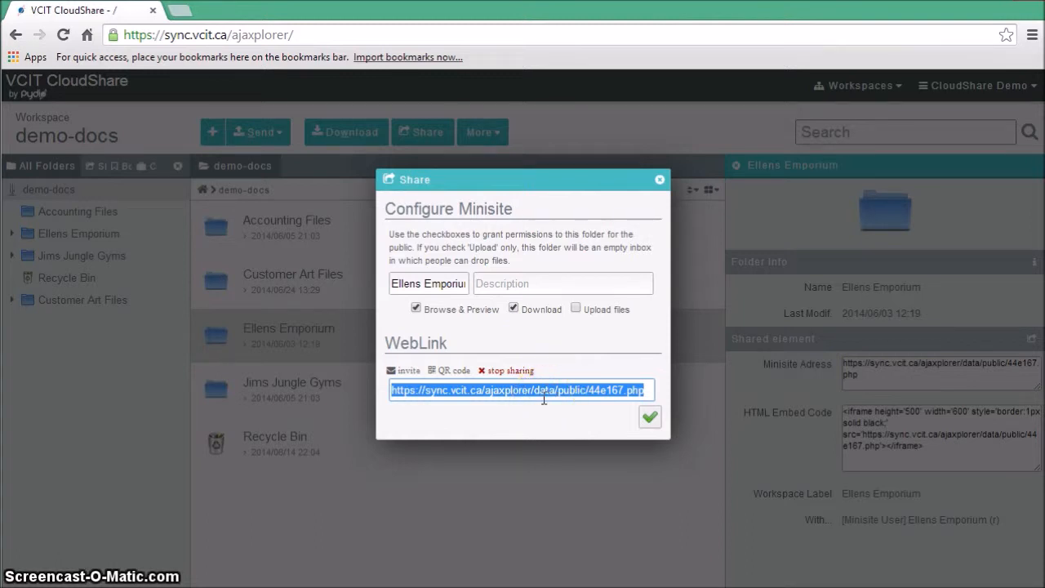
{"action": "left_click", "coordinate": [651, 420]}
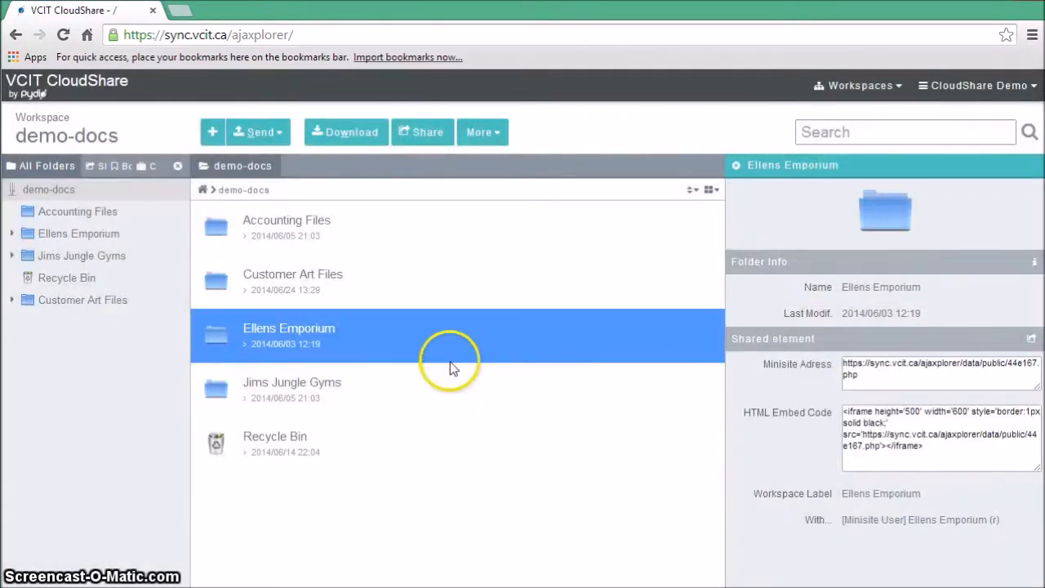
- Share the Jims Jungle Gyms folder as a public minisite that also allows Upload files, and generate its web link
{"action": "left_click", "coordinate": [341, 380]}
{"action": "left_click", "coordinate": [424, 132]}
{"action": "left_click", "coordinate": [460, 303]}
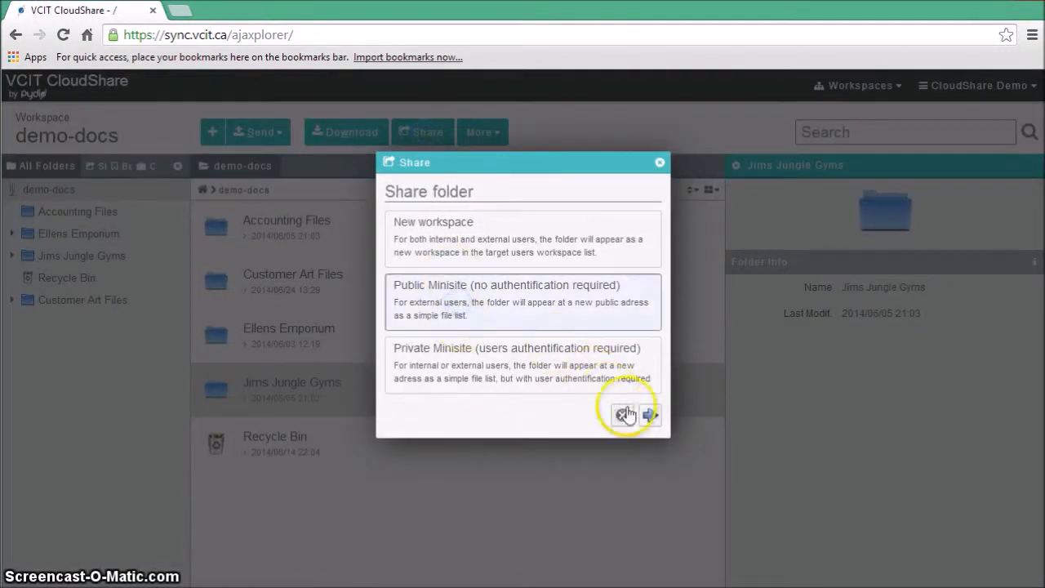
{"action": "left_click", "coordinate": [650, 415]}
{"action": "left_click", "coordinate": [576, 309]}
{"action": "left_click", "coordinate": [534, 343]}
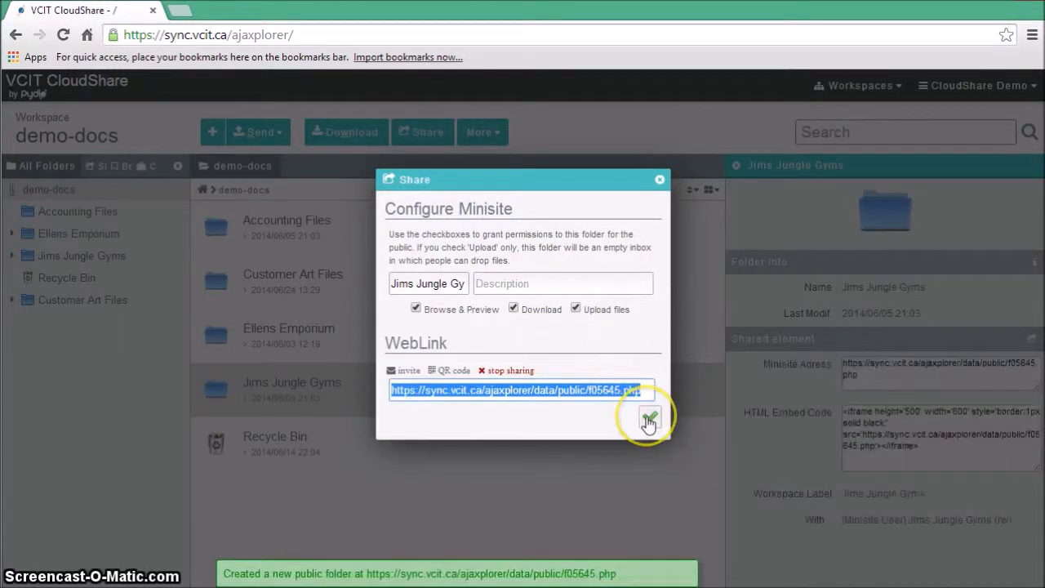
{"action": "left_click", "coordinate": [649, 419]}
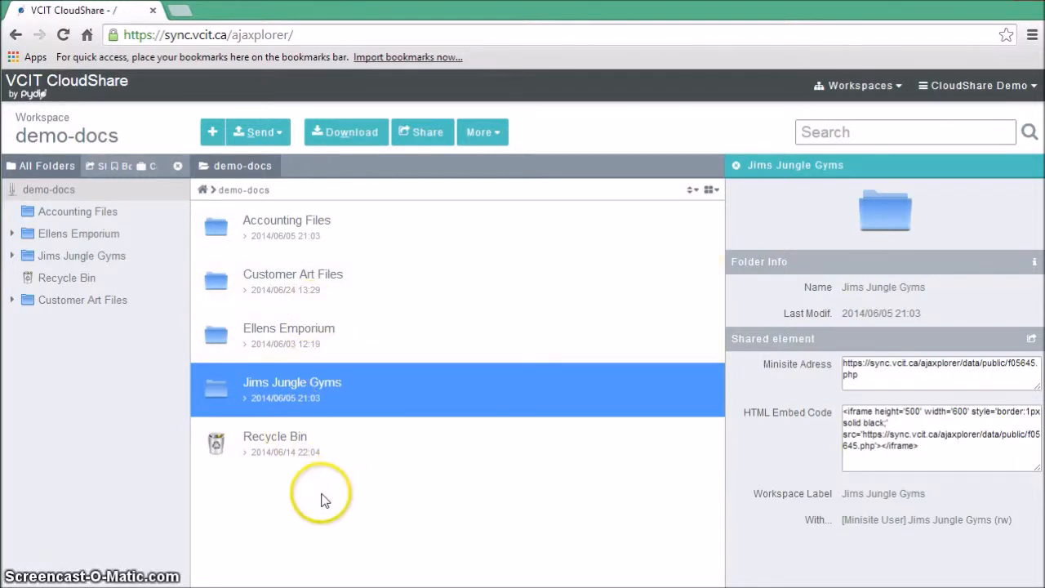
- Start sharing the Accounting Files folder as a private minisite that requires user authentication
{"action": "left_click", "coordinate": [289, 222]}
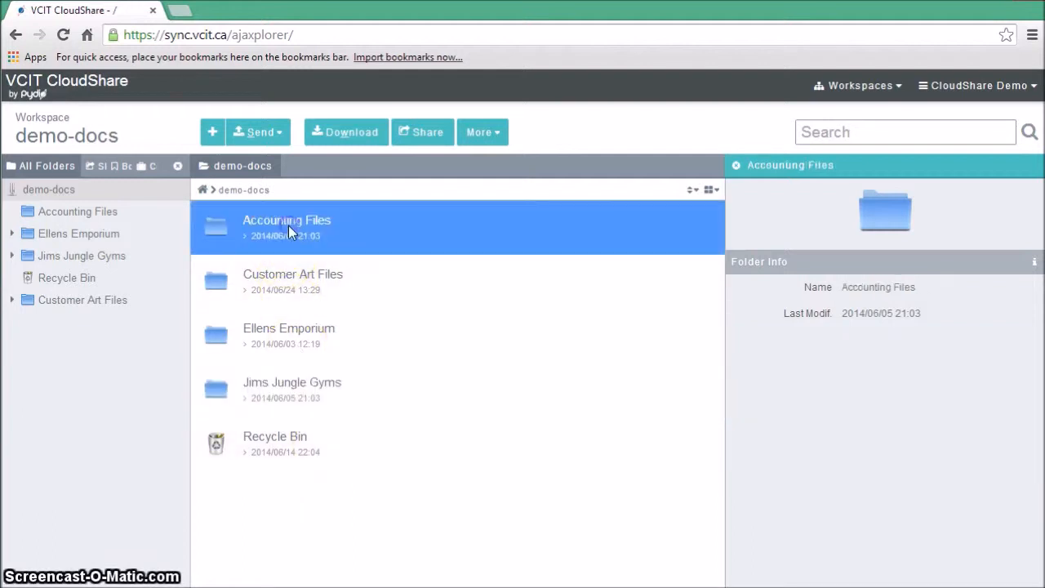
{"action": "left_click", "coordinate": [390, 236]}
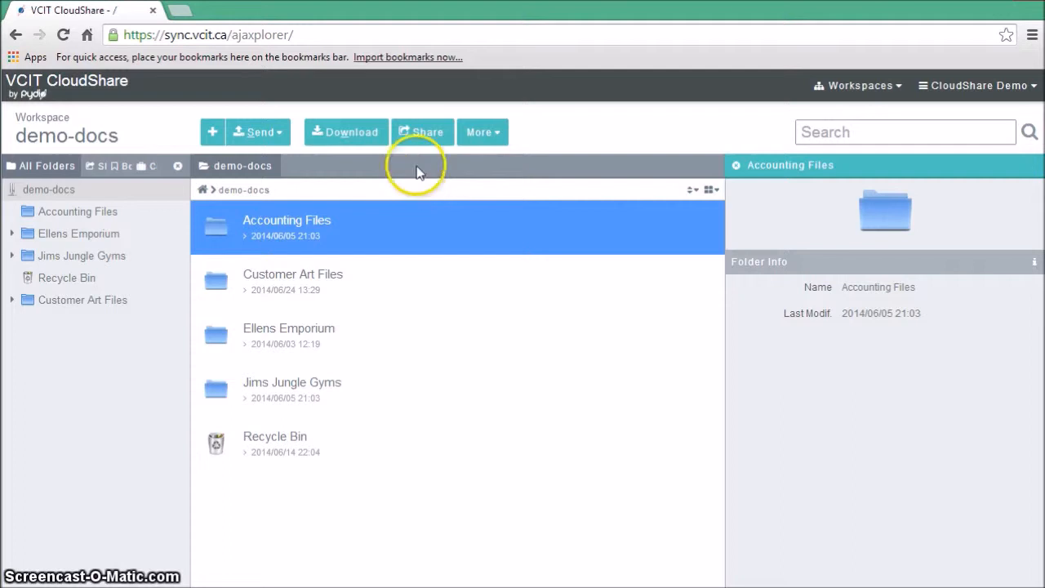
{"action": "left_click", "coordinate": [420, 133]}
{"action": "left_click", "coordinate": [448, 360]}
{"action": "left_click", "coordinate": [651, 415]}
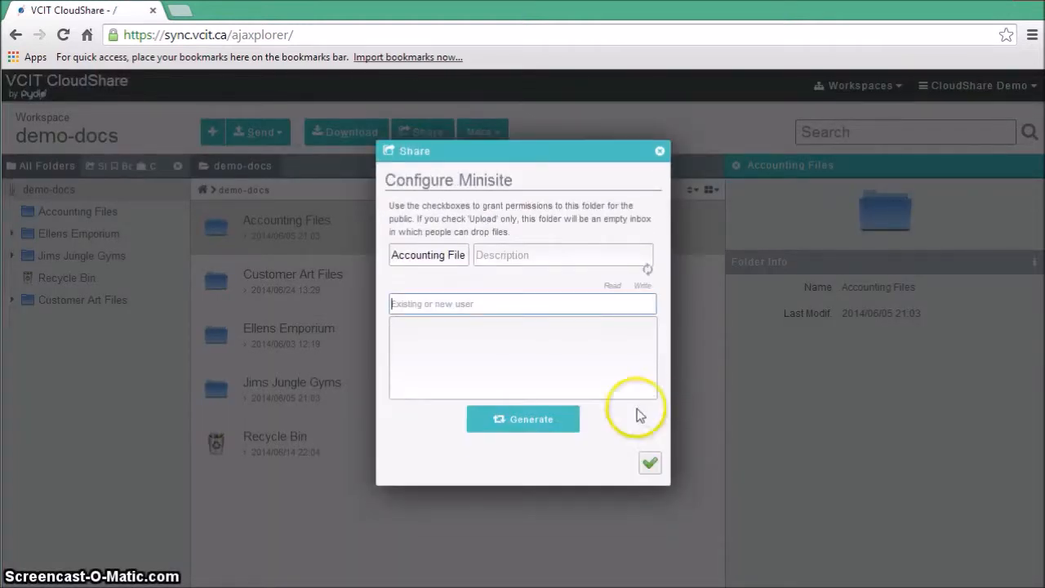
- Add myaccountant as a new user to create for the Accounting Files minisite
{"action": "left_click", "coordinate": [449, 297]}
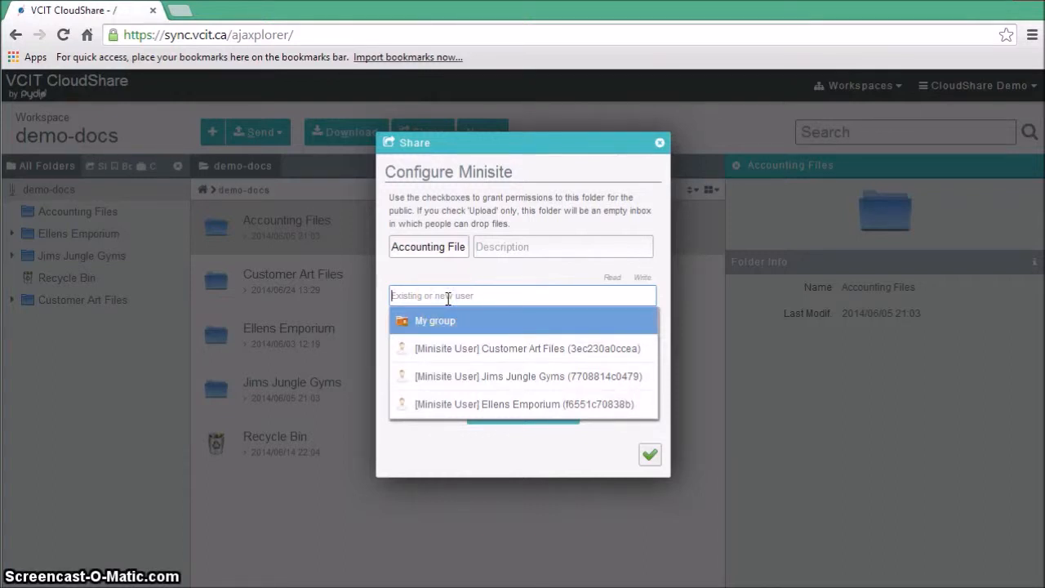
{"action": "type", "text": "myacc"}
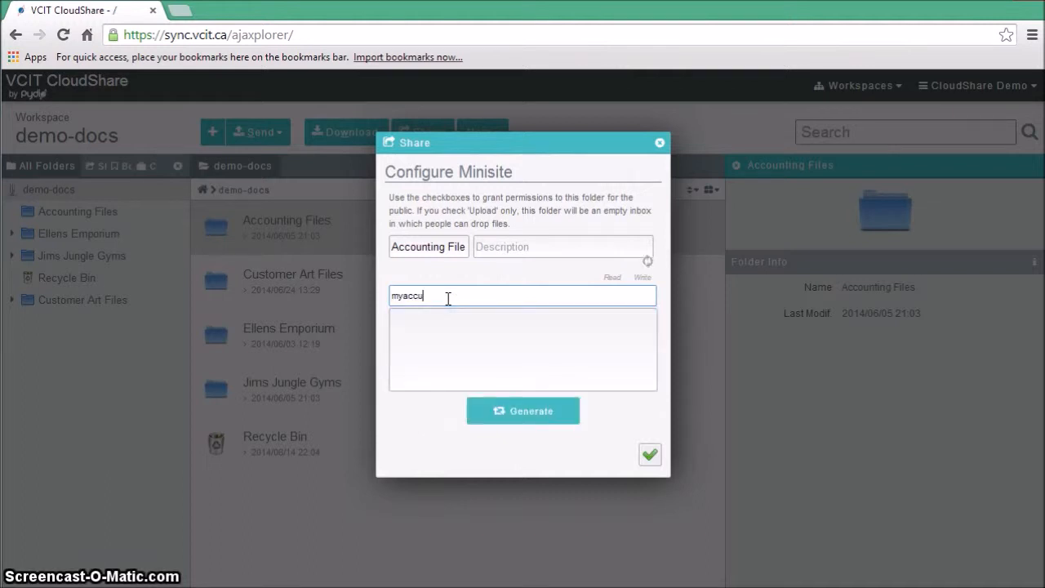
{"action": "type", "text": "u"}
{"action": "type", "text": "unt"}
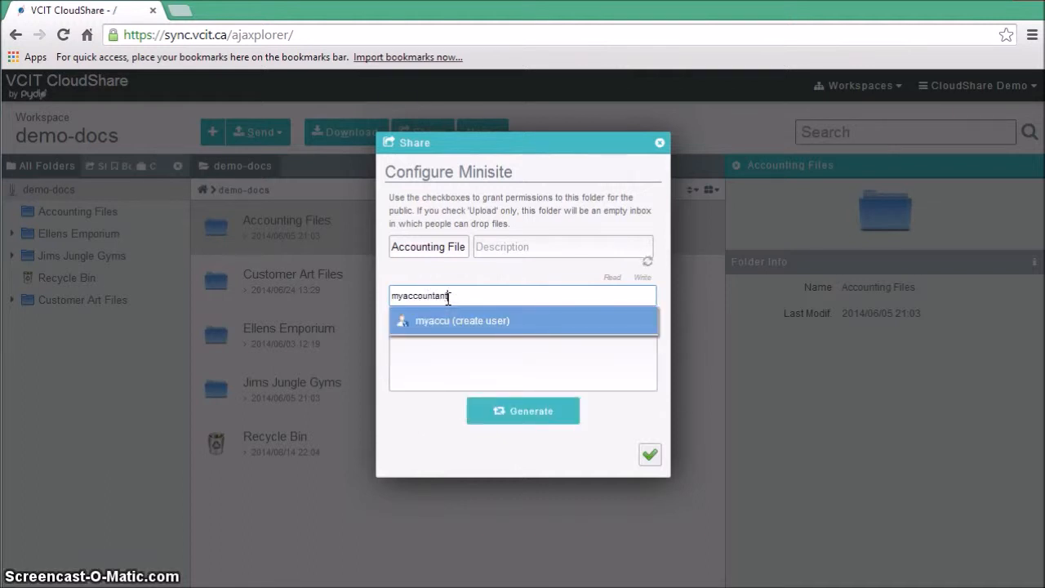
{"action": "left_click", "coordinate": [428, 322]}
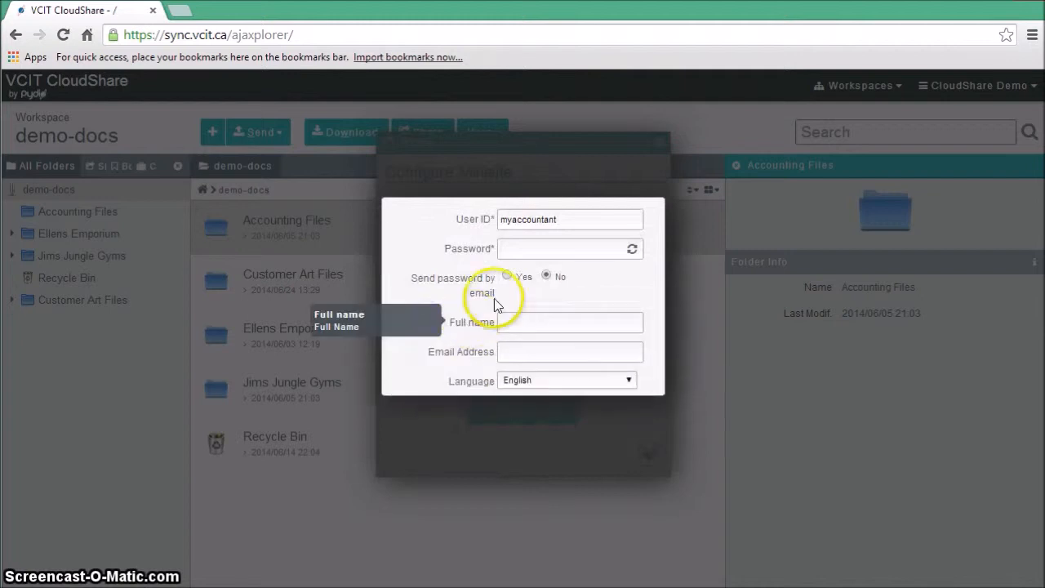
- Create the user with an account password and the contact's e-mail address, and set the password to be sent by email
{"action": "left_click", "coordinate": [518, 251]}
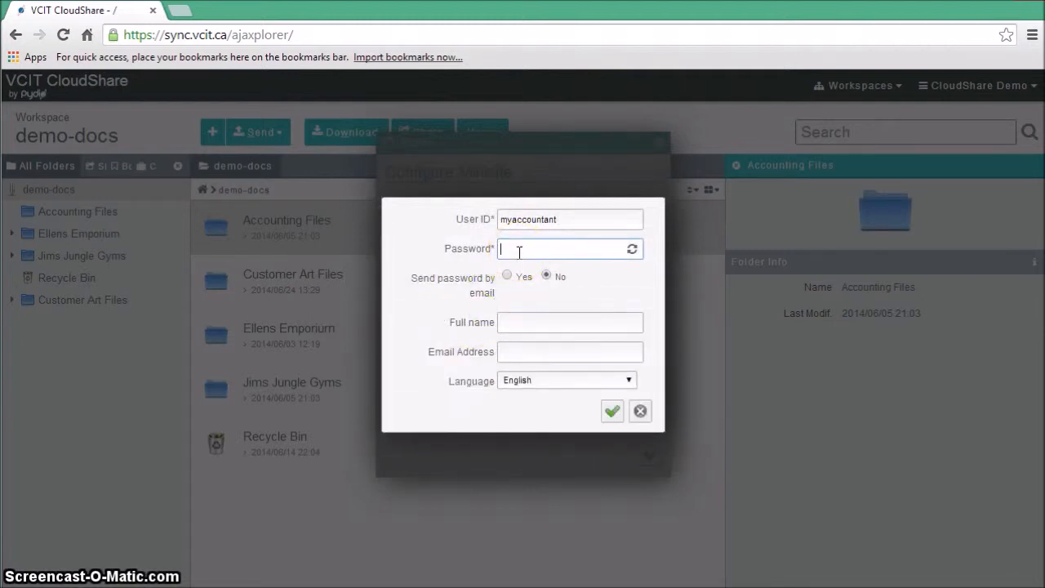
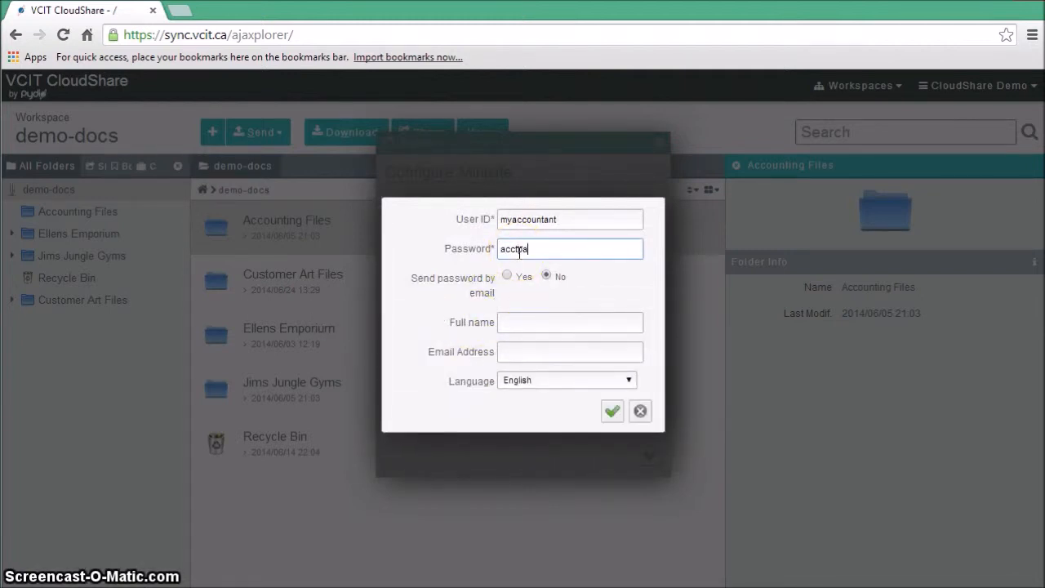
{"action": "left_click", "coordinate": [506, 276]}
{"action": "left_click", "coordinate": [531, 351]}
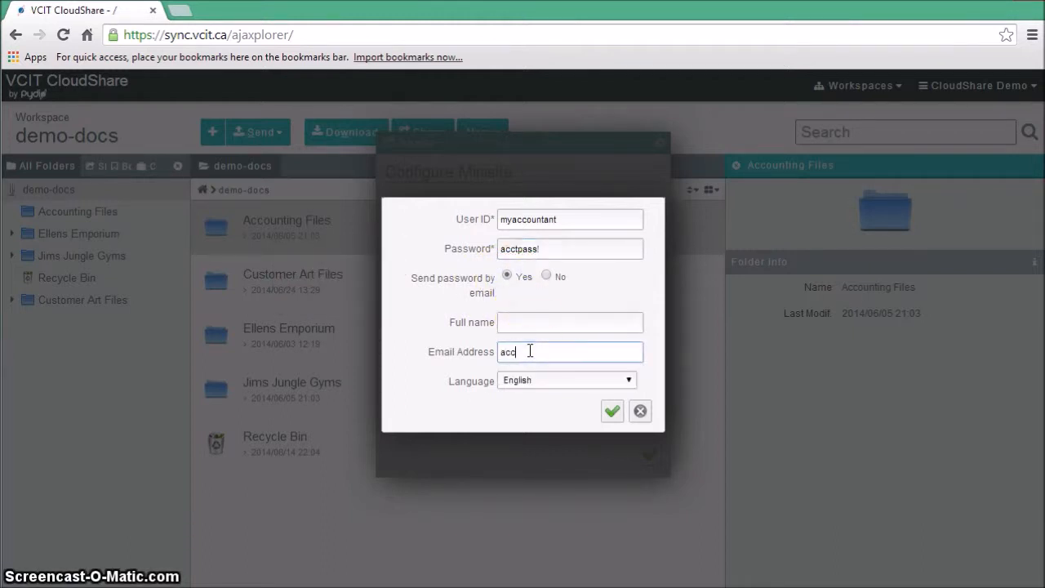
{"action": "left_click", "coordinate": [613, 411]}
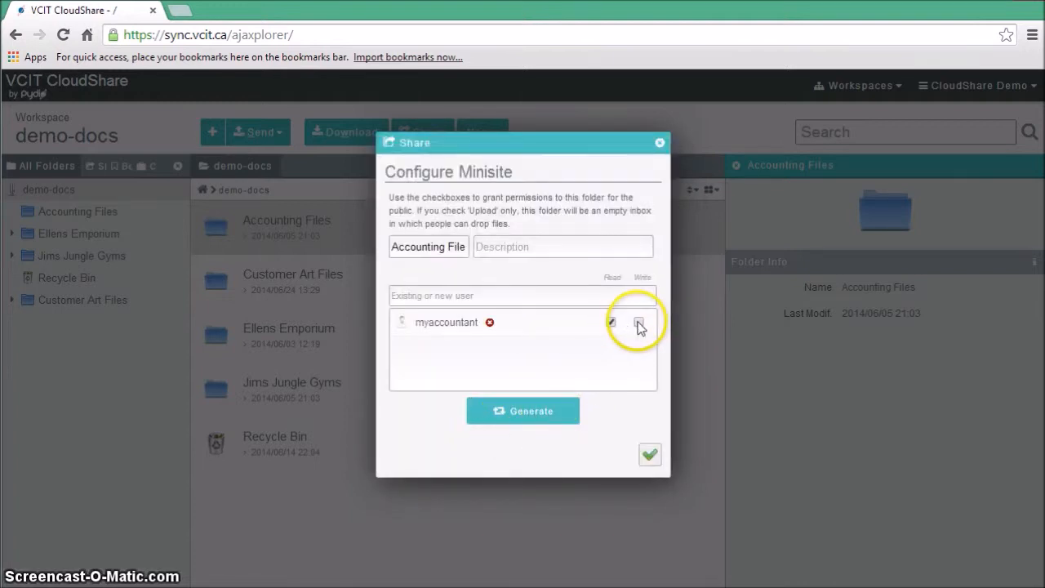
- Grant myaccountant Write permission in addition to Read and generate the Accounting Files minisite's web link
{"action": "left_click", "coordinate": [640, 324]}
{"action": "left_click", "coordinate": [629, 347]}
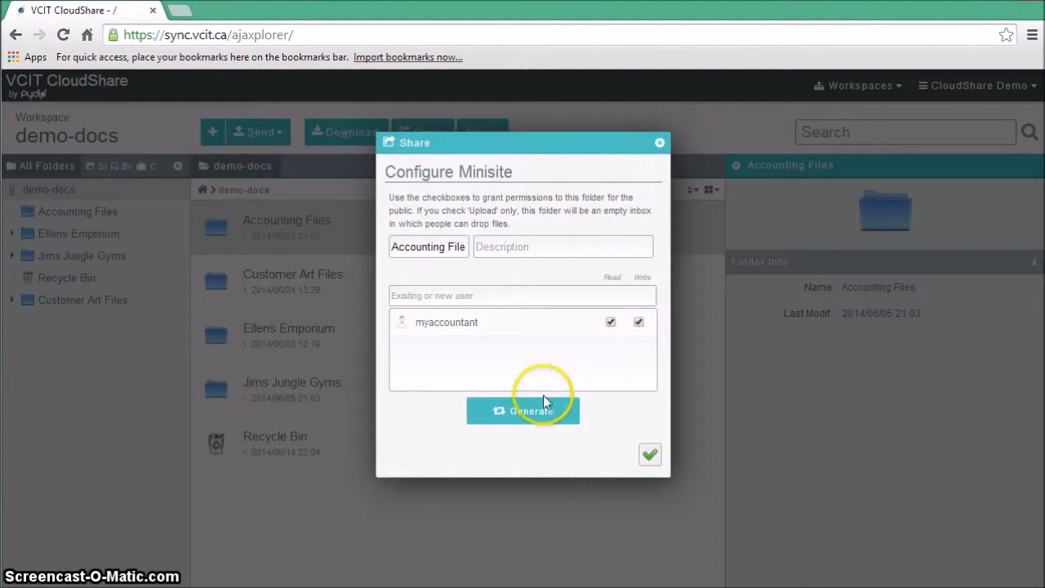
{"action": "left_click", "coordinate": [520, 412]}
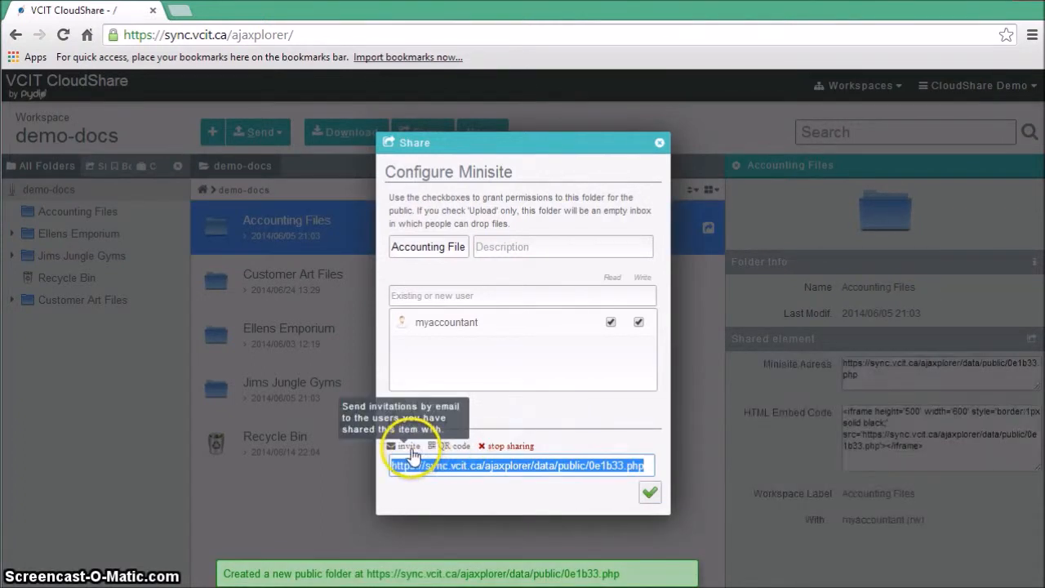
- Review the email invitation for the Accounting Files minisite, dismiss it without sending, and close the sharing settings
{"action": "left_click", "coordinate": [411, 448]}
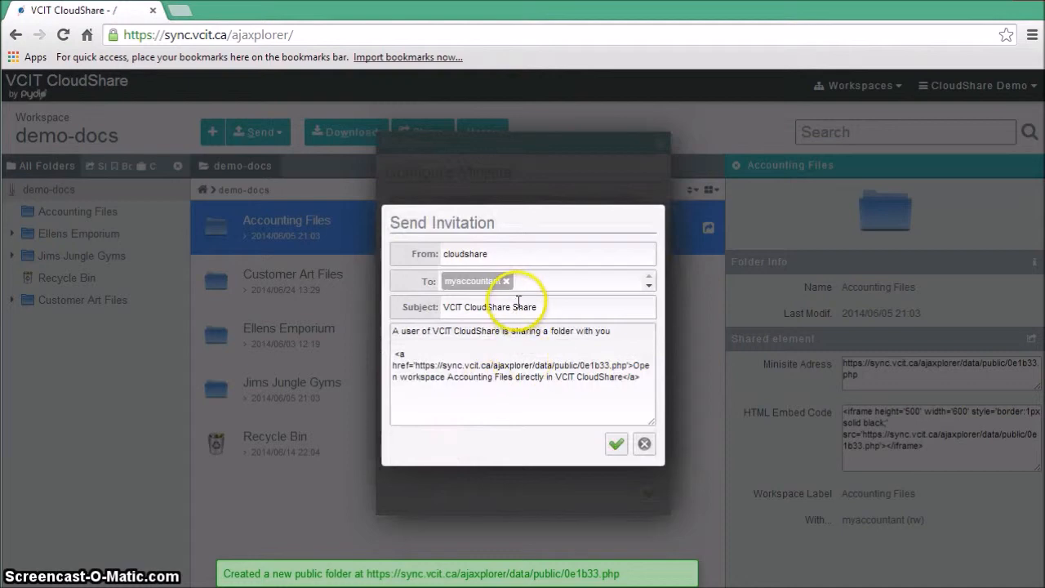
{"action": "left_click", "coordinate": [643, 446]}
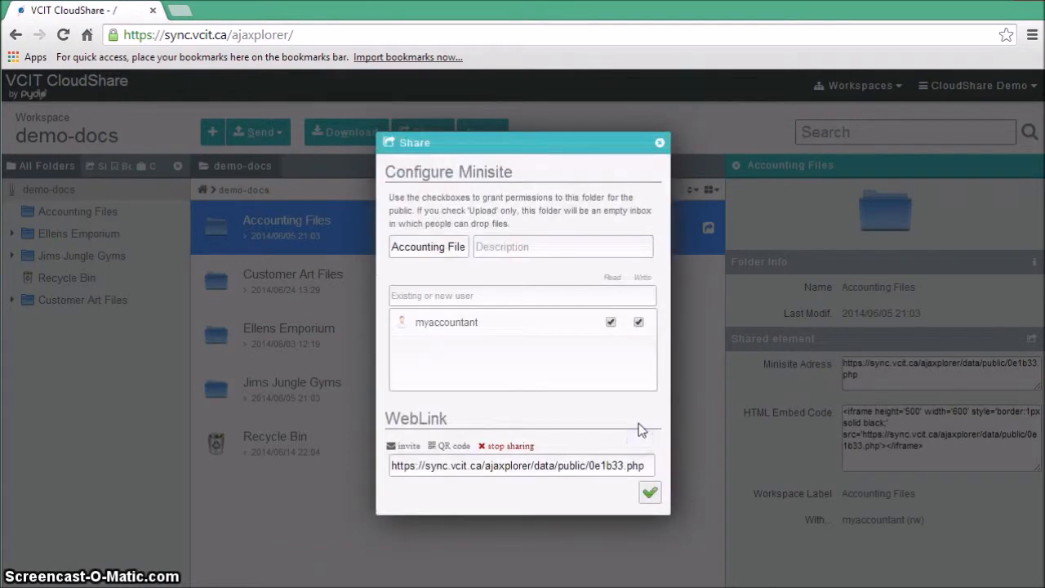
{"action": "left_click", "coordinate": [650, 493]}
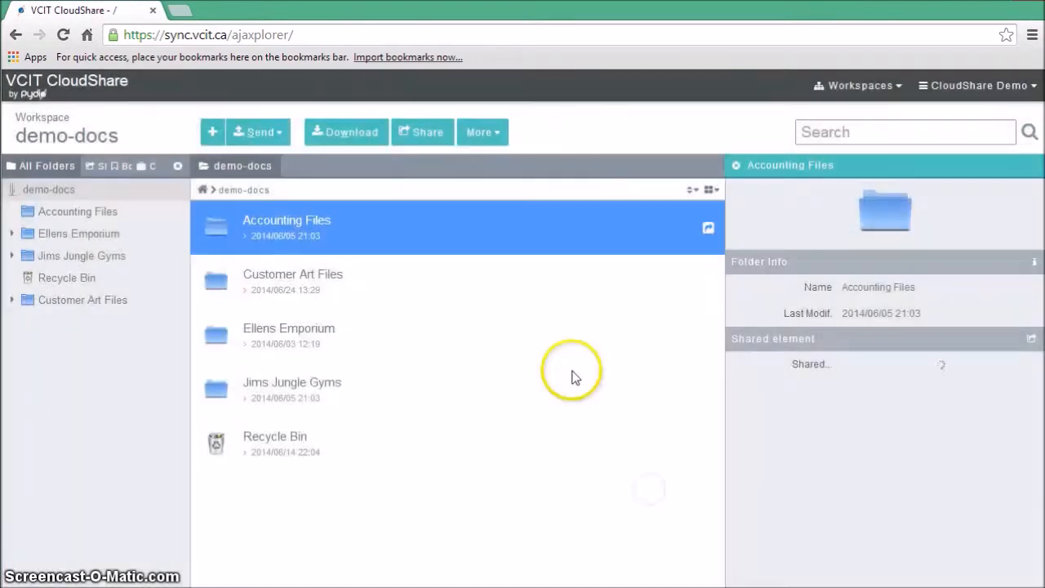
- Stop sharing the Accounting Files folder so its private minisite is removed
{"action": "left_click", "coordinate": [424, 133]}
{"action": "left_click", "coordinate": [501, 415]}
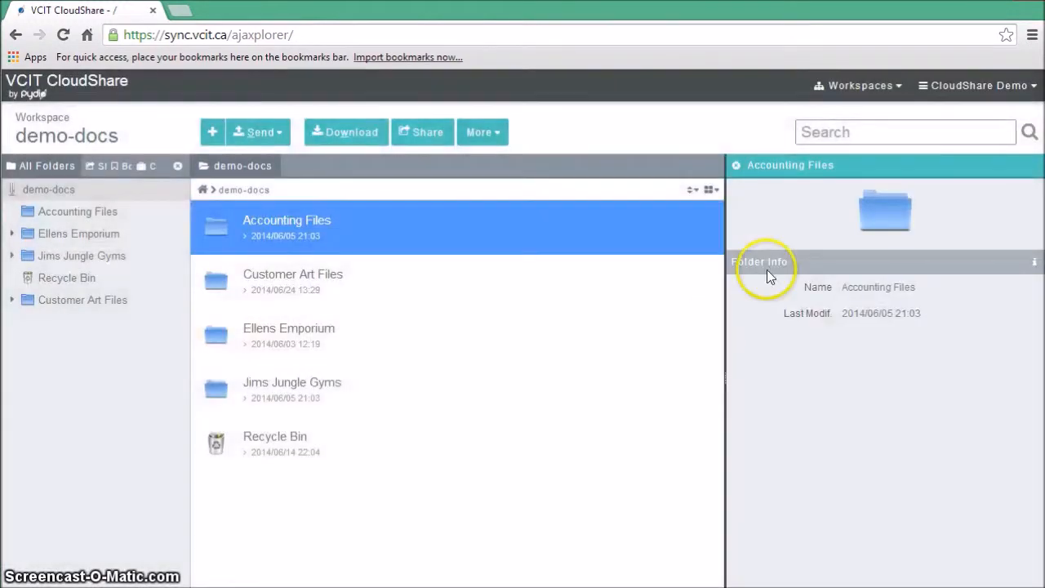
- Delete the myaccountant user from the address book in the account dashboard
{"action": "left_click", "coordinate": [984, 86]}
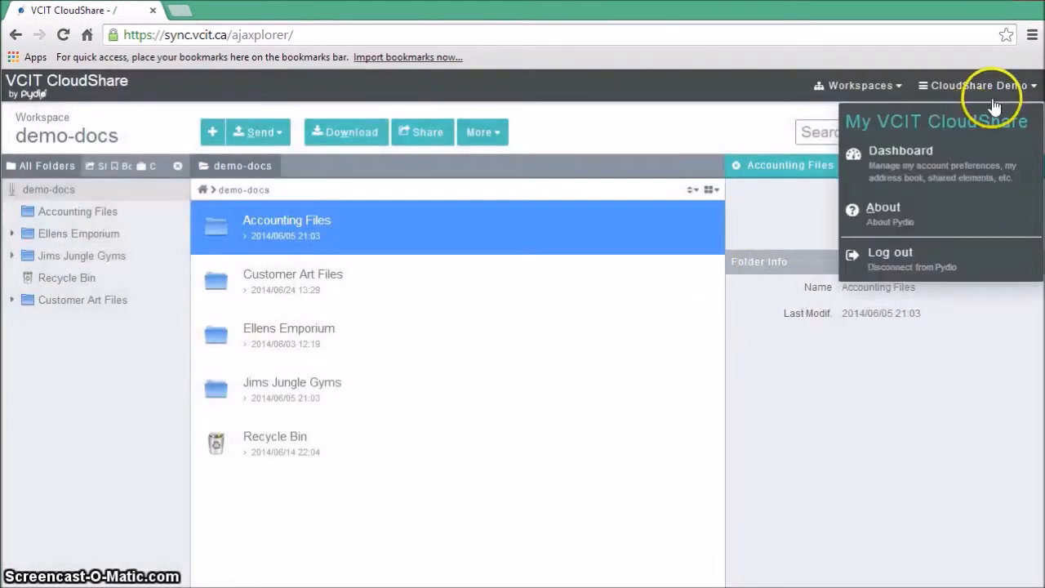
{"action": "left_click", "coordinate": [931, 157]}
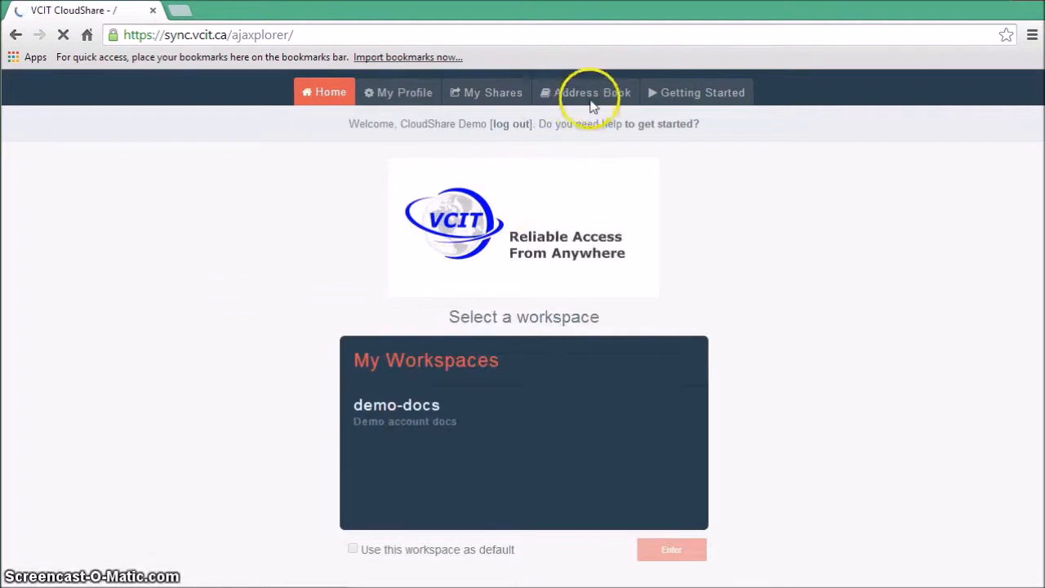
{"action": "left_click", "coordinate": [592, 95]}
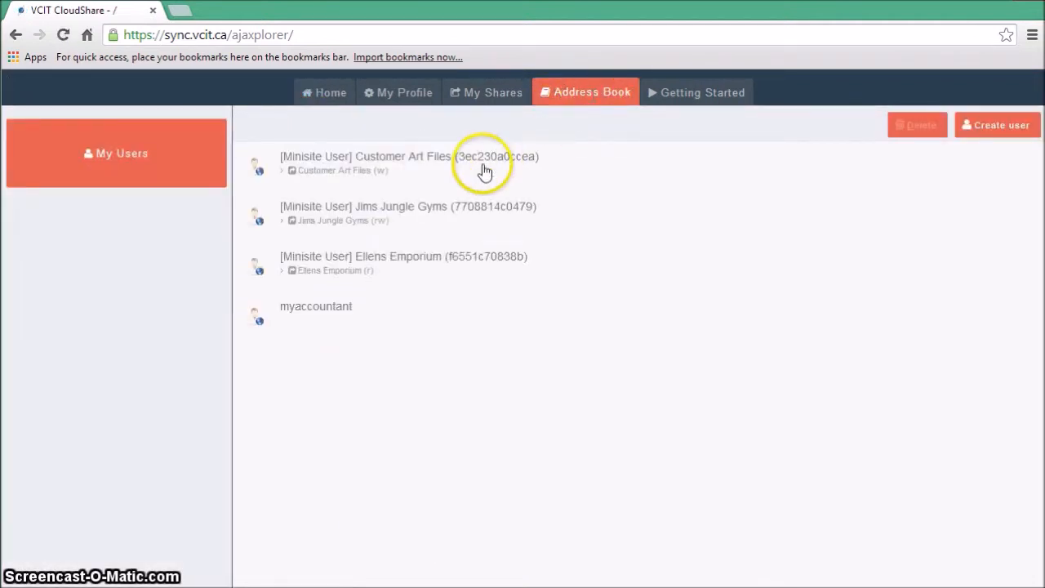
{"action": "left_click", "coordinate": [362, 315]}
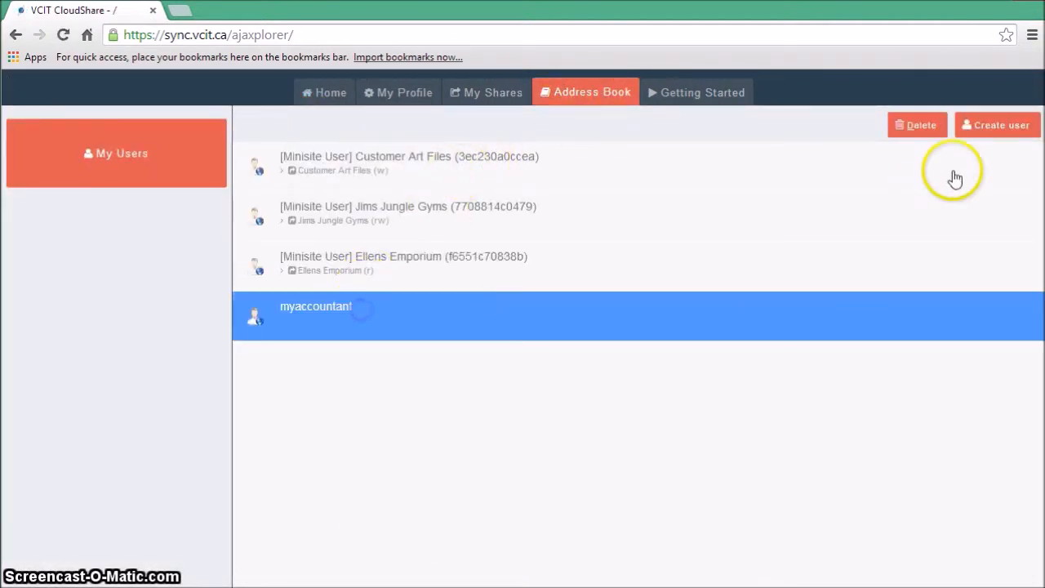
{"action": "left_click", "coordinate": [927, 130]}
{"action": "left_click", "coordinate": [559, 292]}
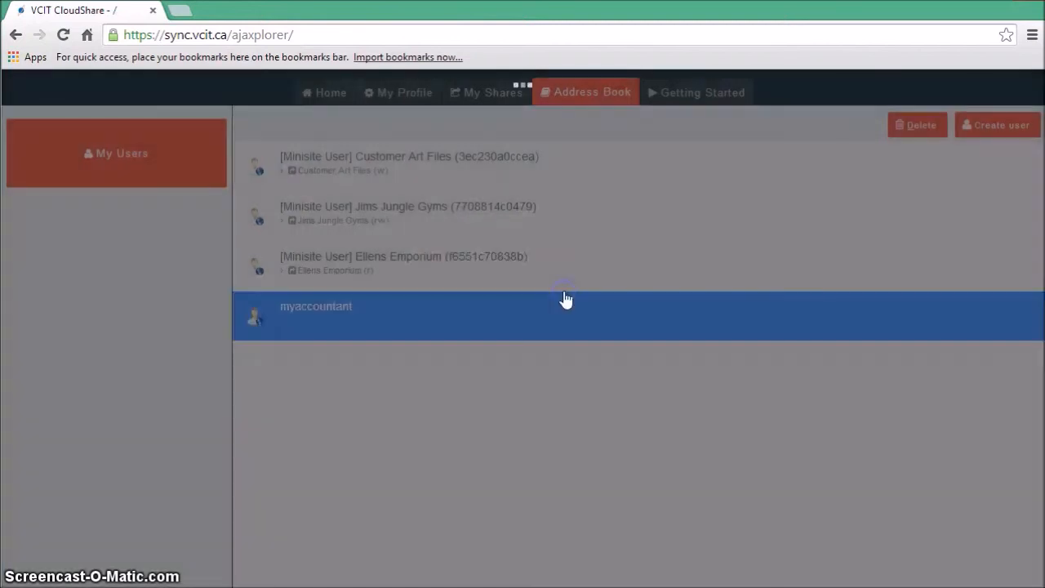
{"action": "left_click", "coordinate": [443, 222]}
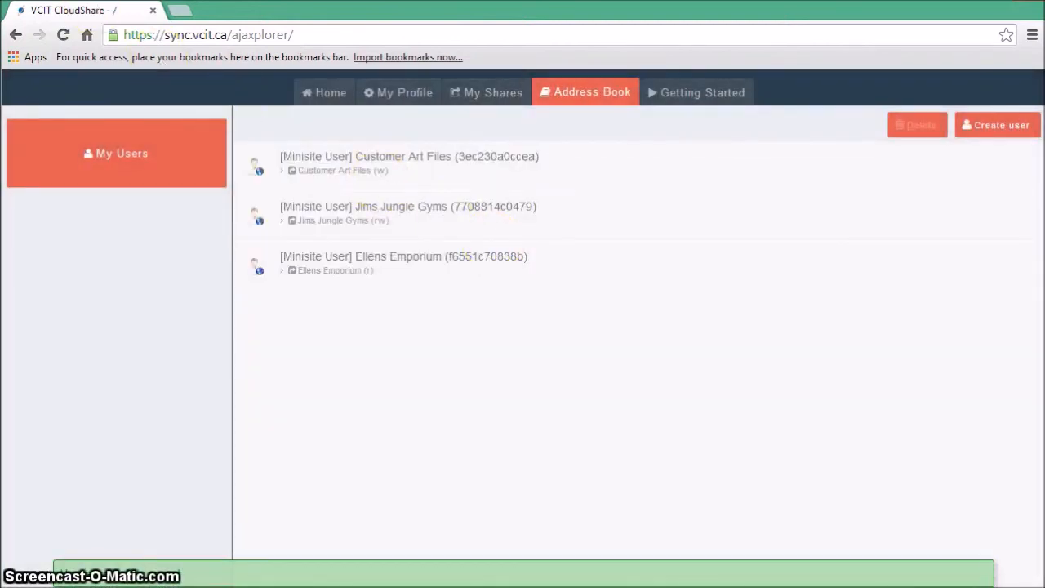